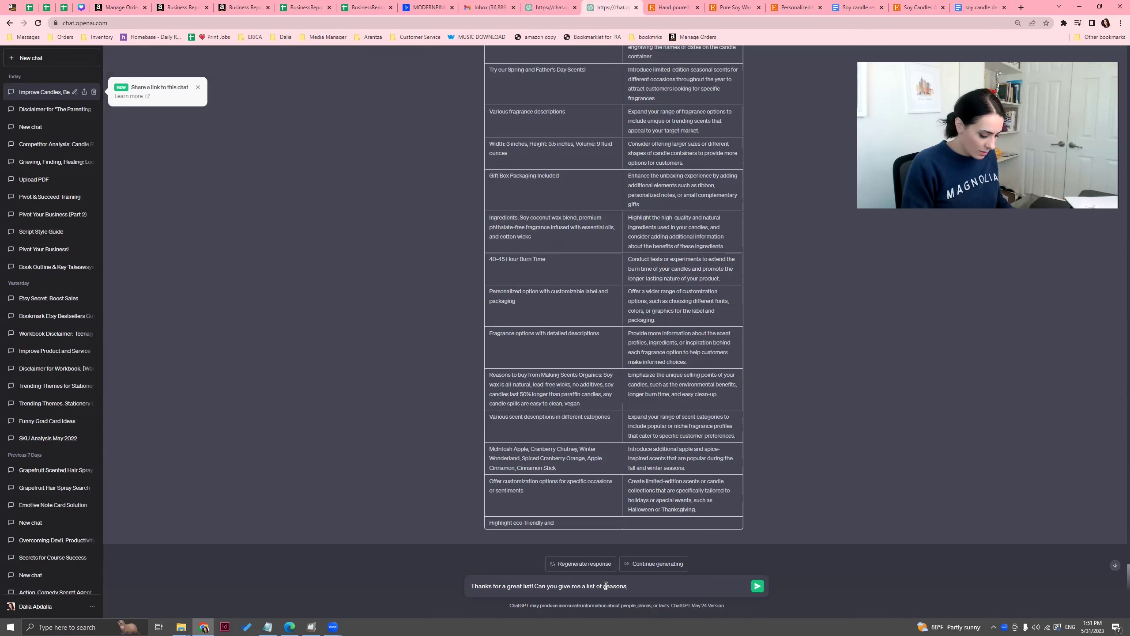
- Continue the prompt with ", holidays, and occasions in a chart format and in the next column, give me potential scents that go well with it"
text(olidays, an)
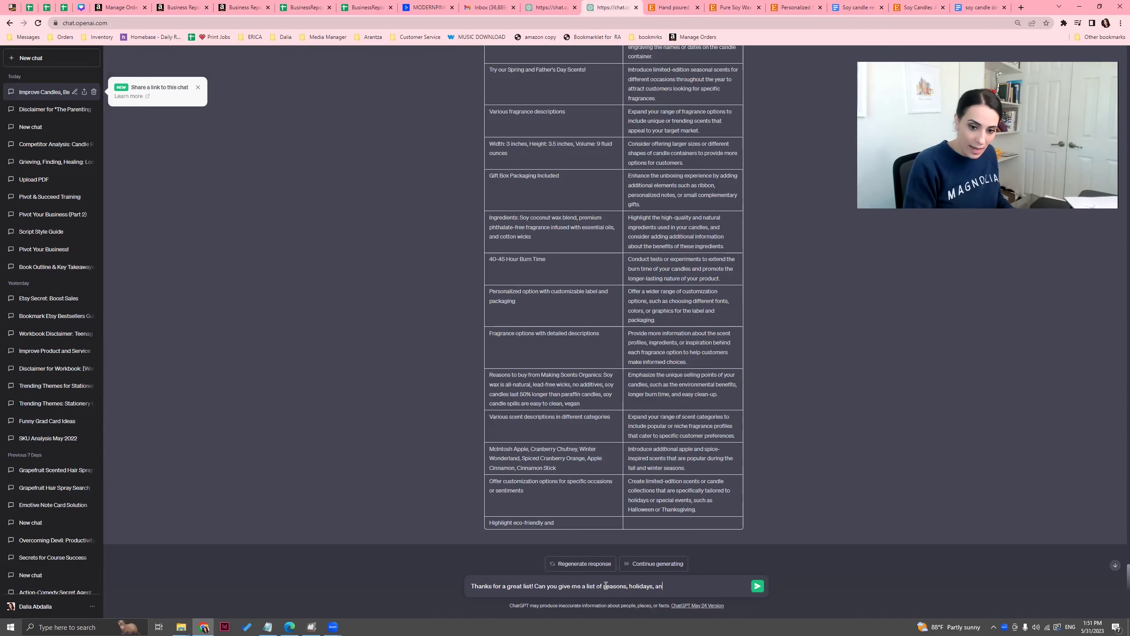
text(d occasions in a chart)
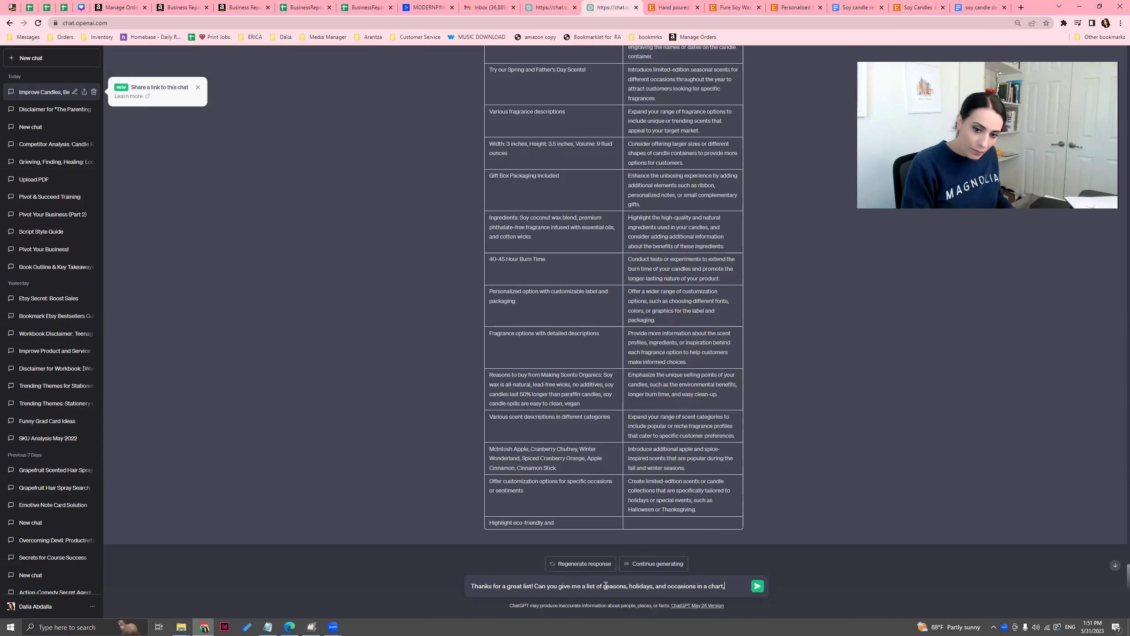
text( format)
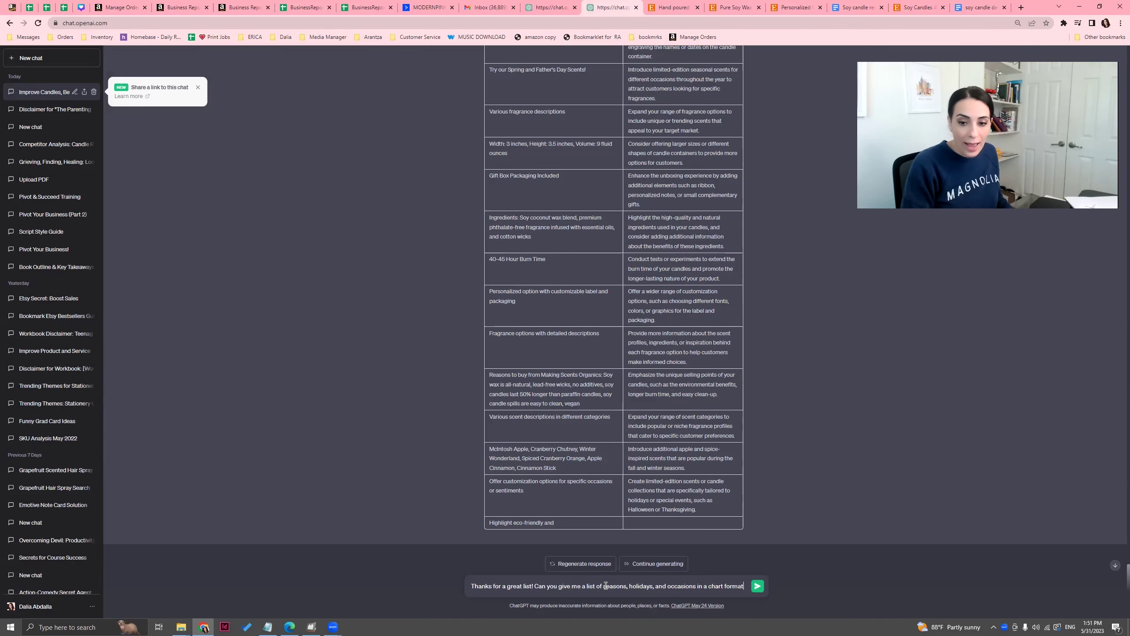
text( and in the next )
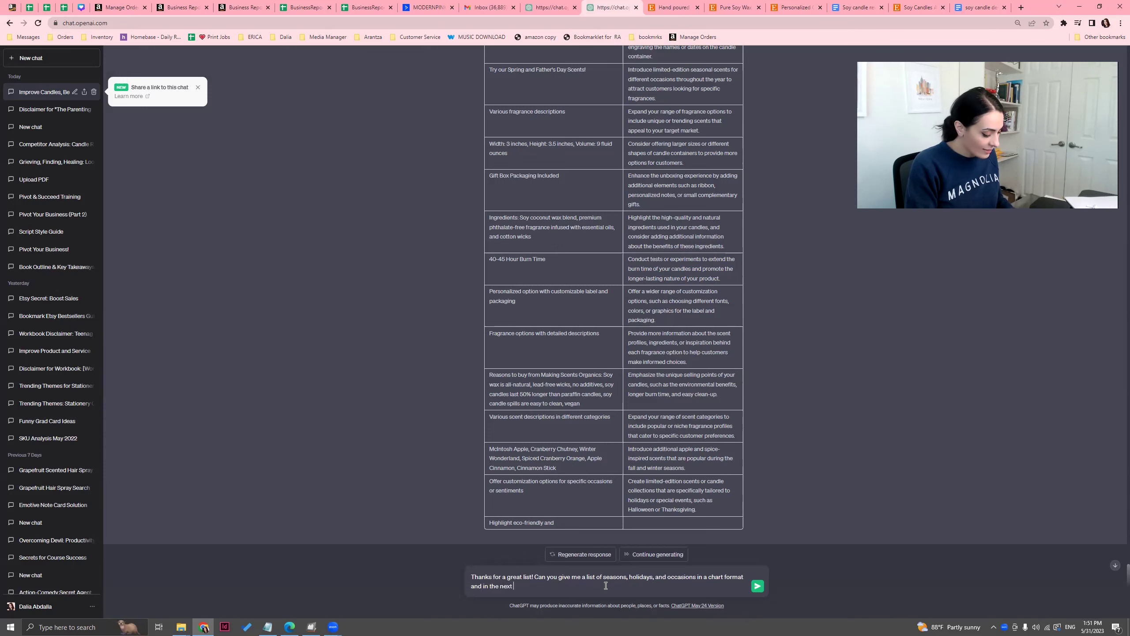
text(column, give me pot)
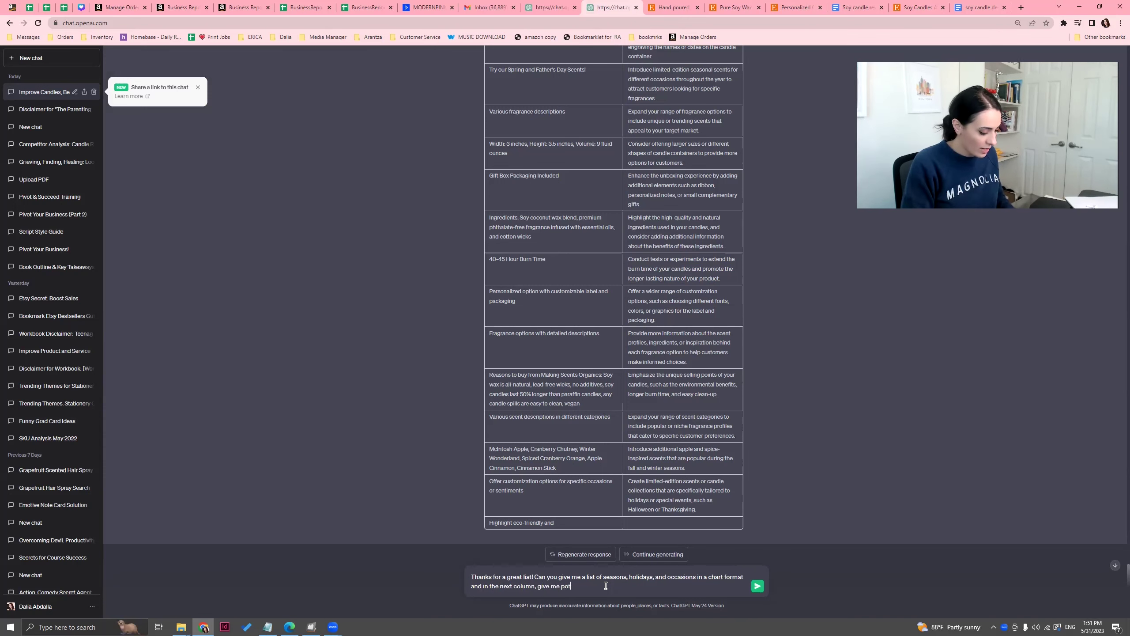
text(ential scen)
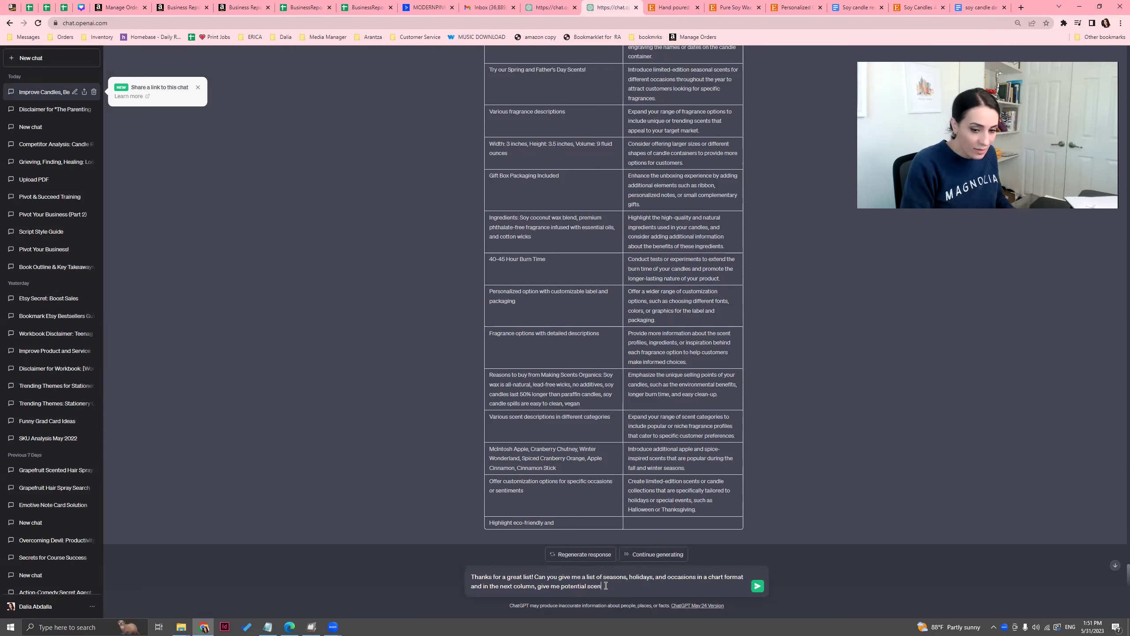
text(ts that go well with it, and th)
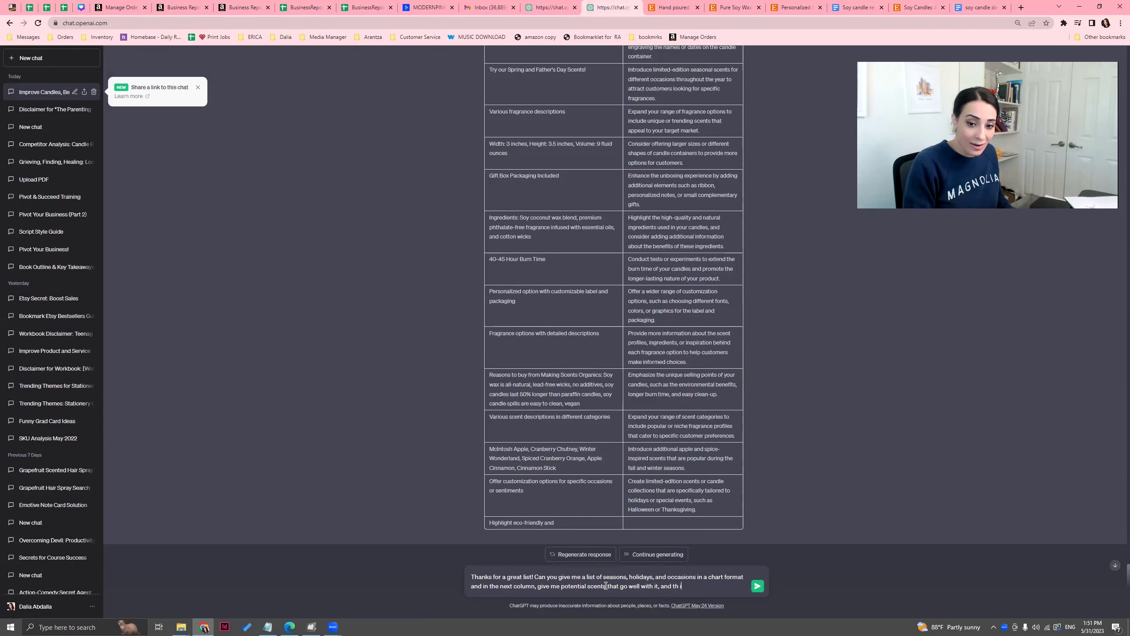
- Add to the prompt "and in the last column tell me why you think that scent goes with that season/holiday/occasion"
text(in the last column)
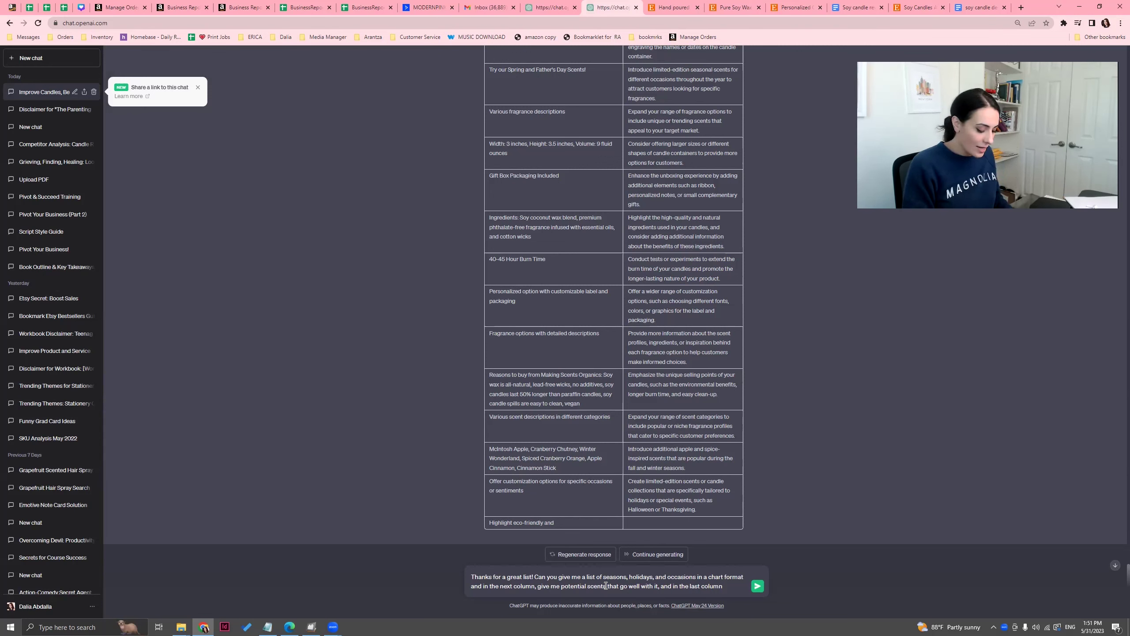
text( tell me why you think that scn)
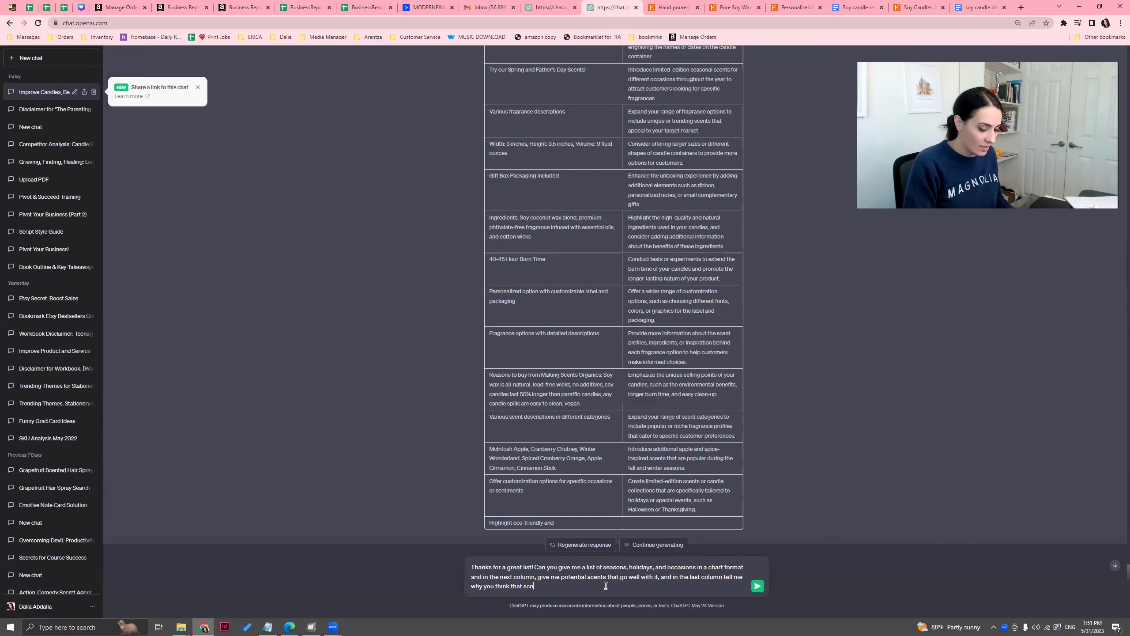
key(BackSpace)
text(ent )
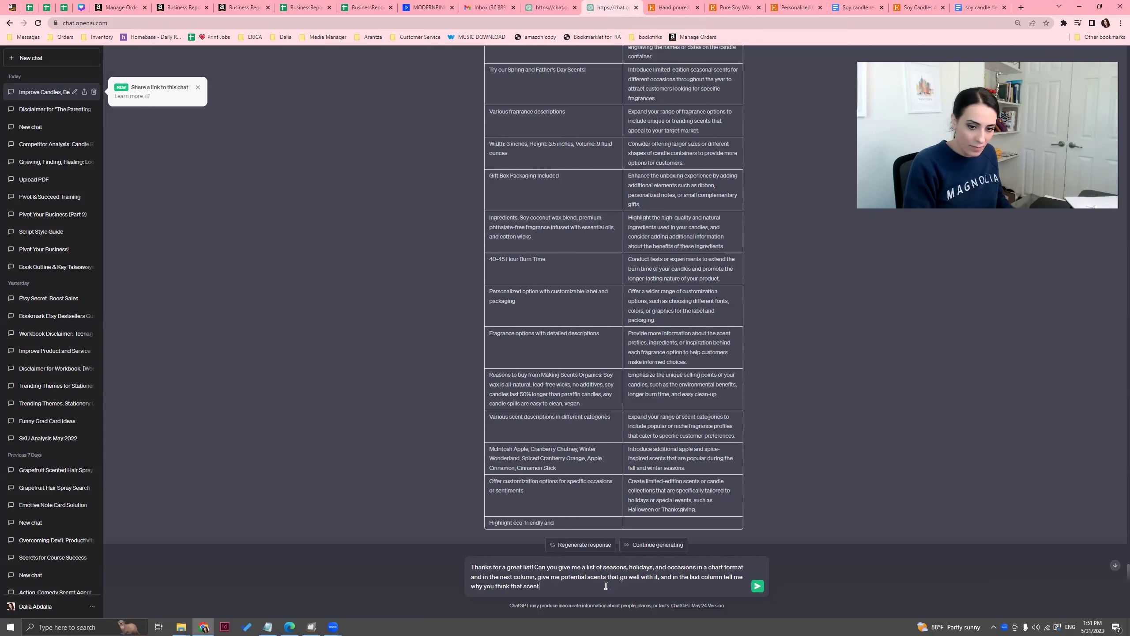
text(goes with that )
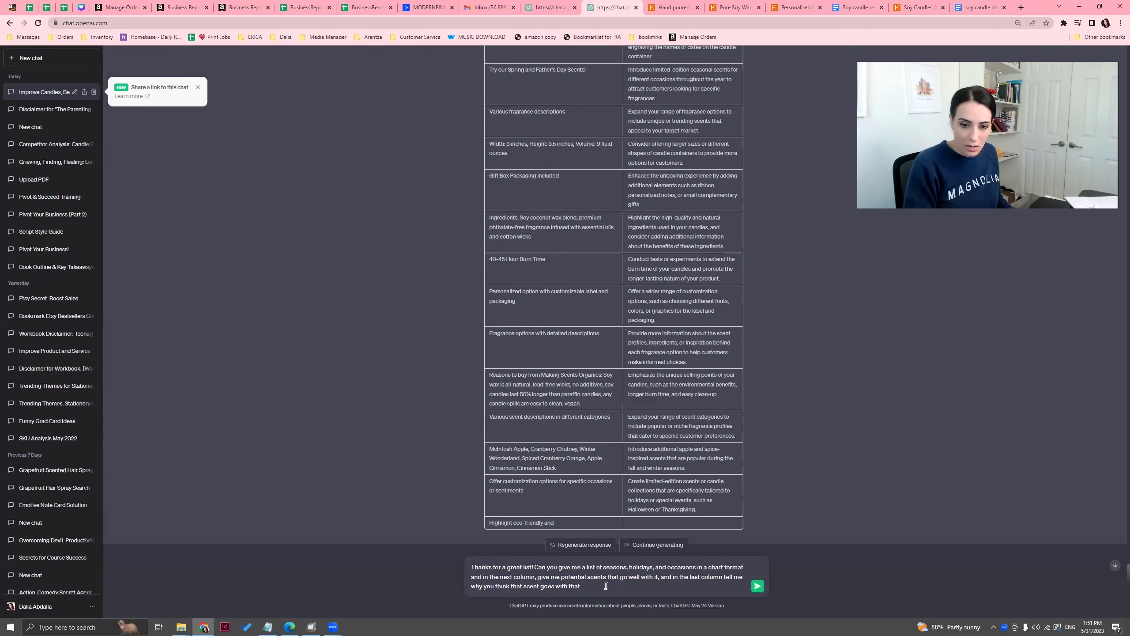
text(s)
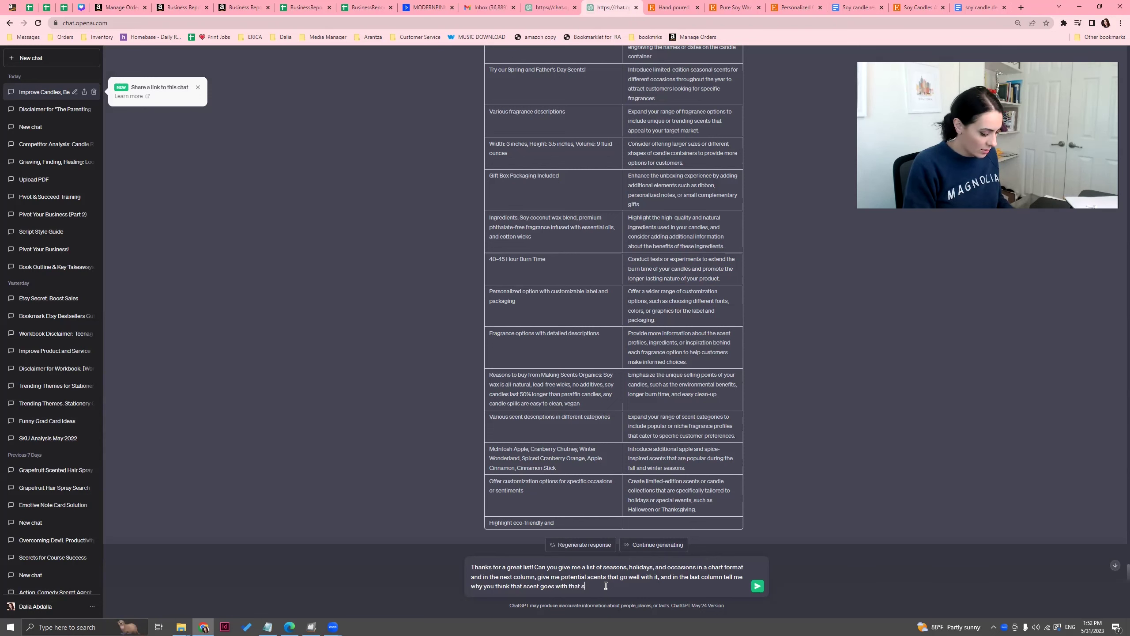
text(eason/holiday/occasion. Please )
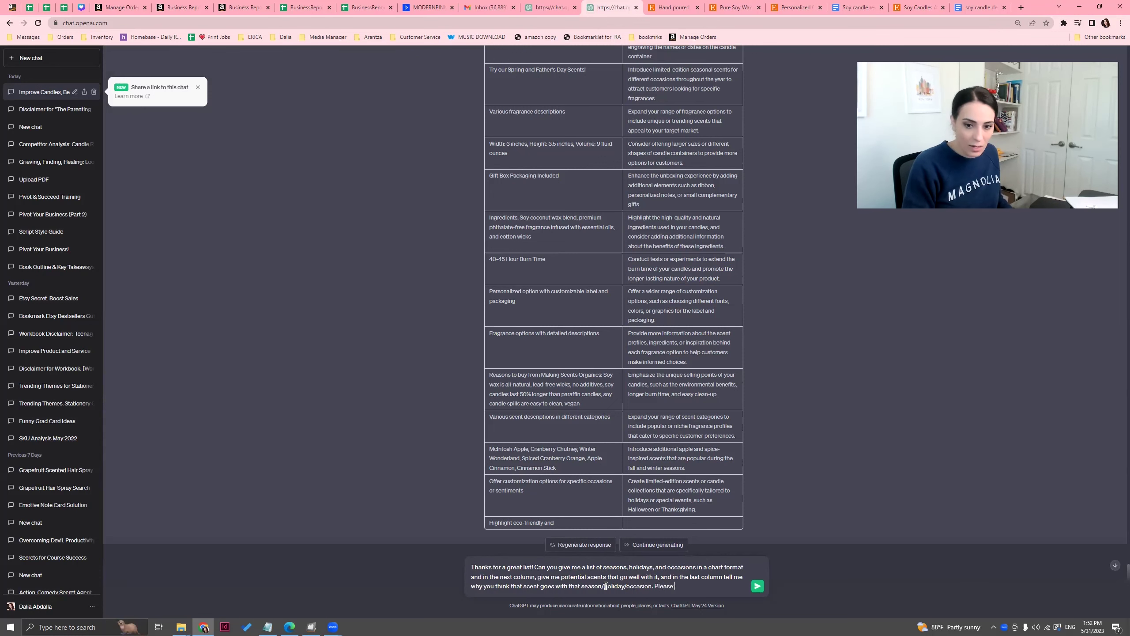
- End the prompt with "Please create a comprehensive list in a chart format" and send it
text(create)
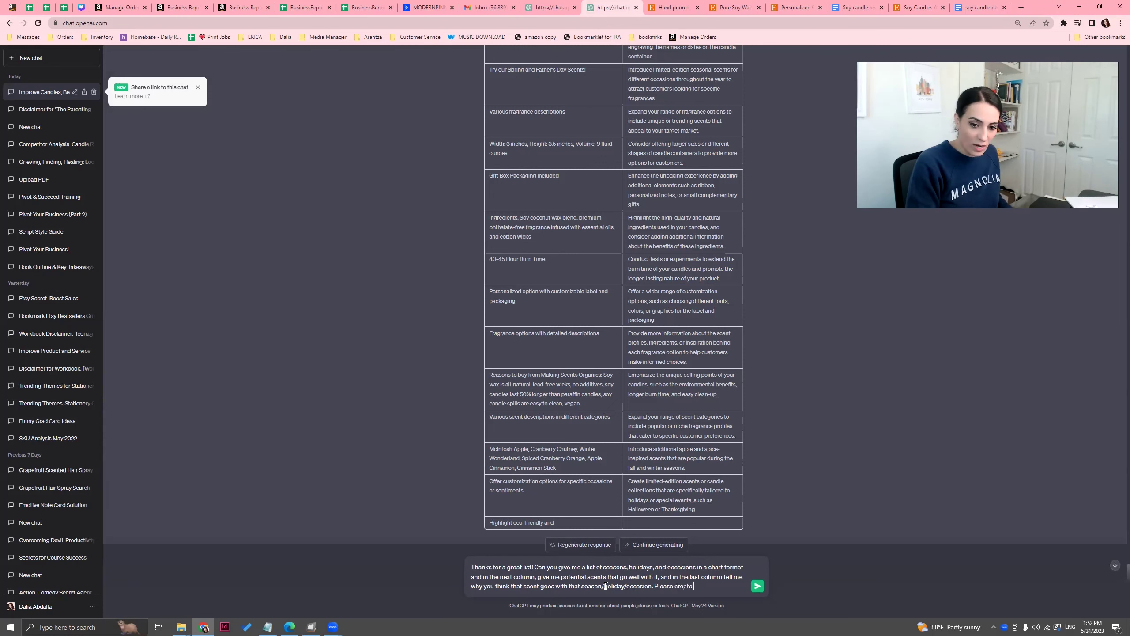
text( a thorogu)
text(h)
key(BackSpace)
key(BackSpace)
key(BackSpace)
key(BackSpace)
text(co)
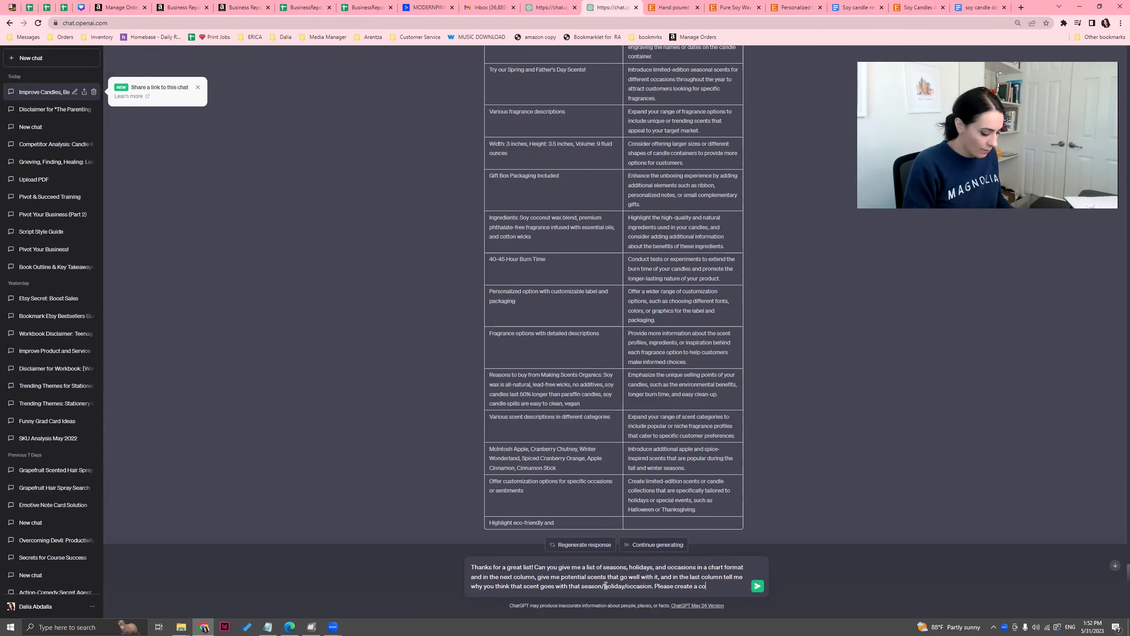
text(mprehensive li)
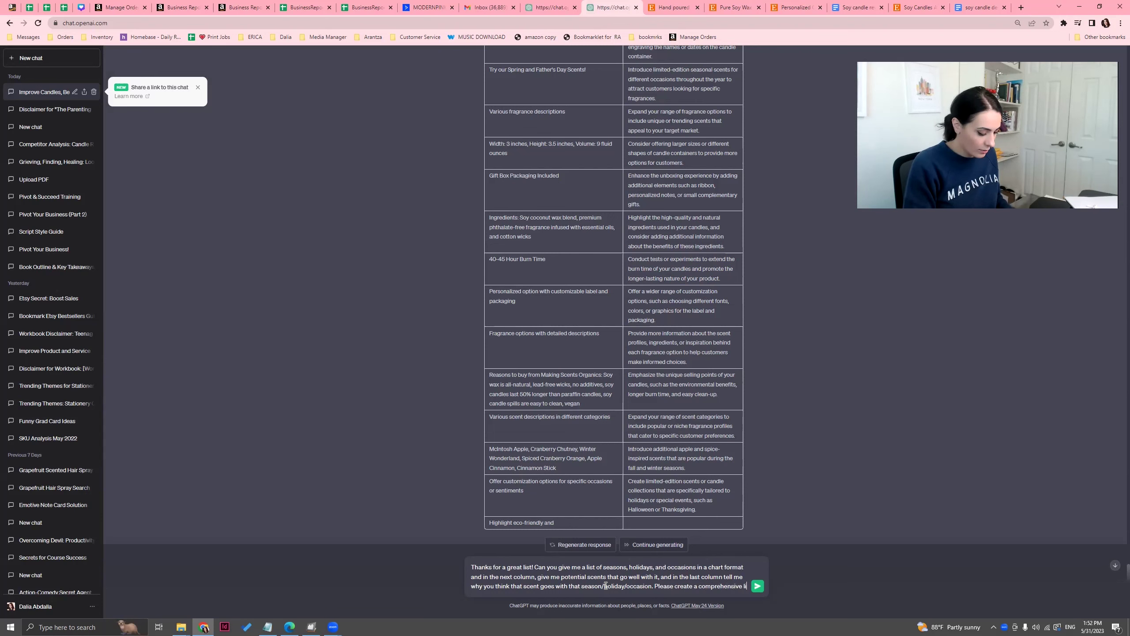
text(st in a chart format)
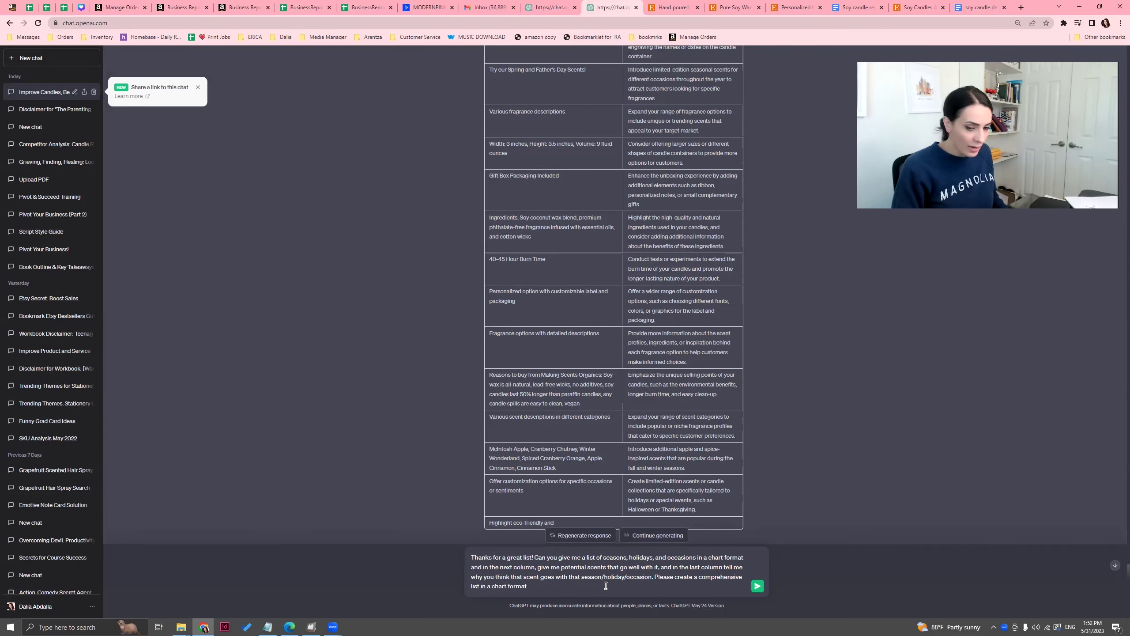
key(ctrl+a)
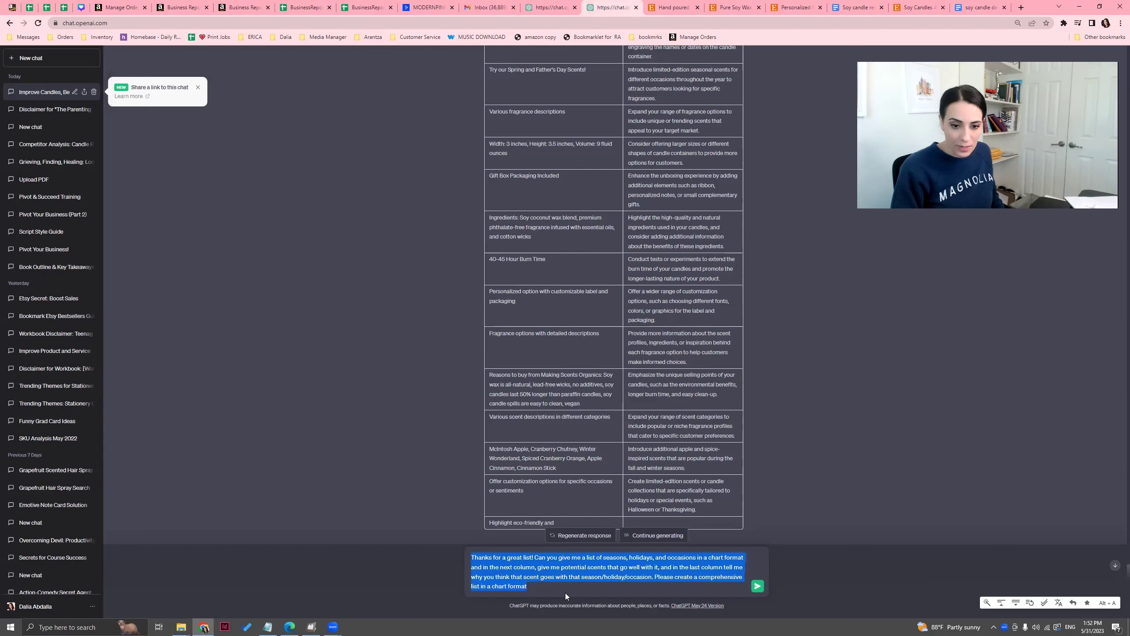
click(755, 587)
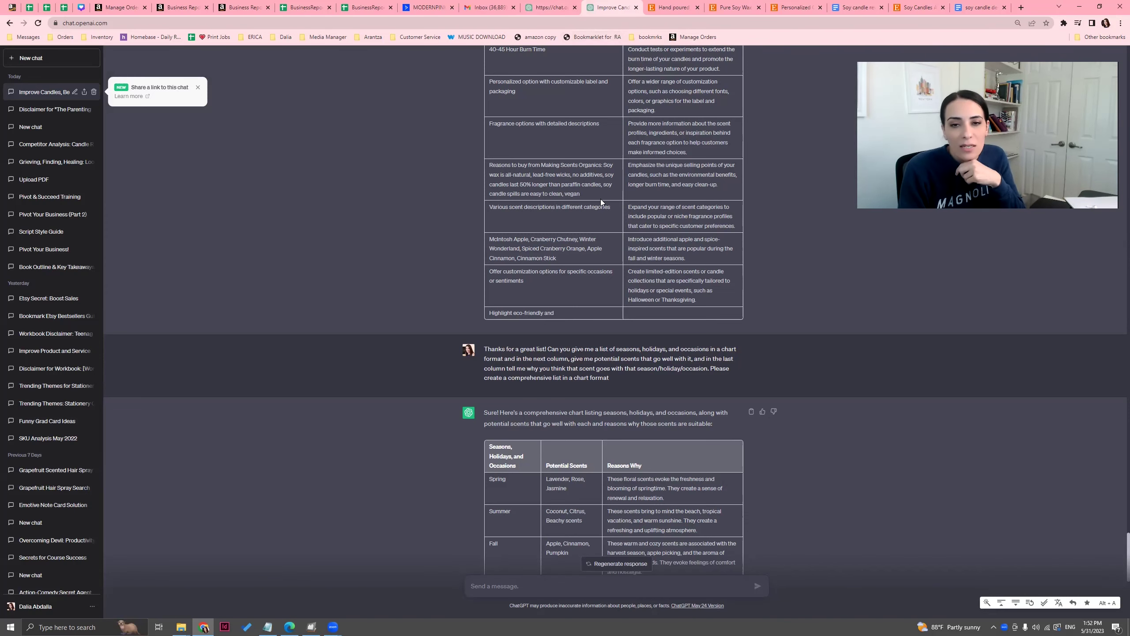
- Review the generated scent chart and send the follow-up "anymore?" to request additional entries
scroll(641, 253, down, 9)
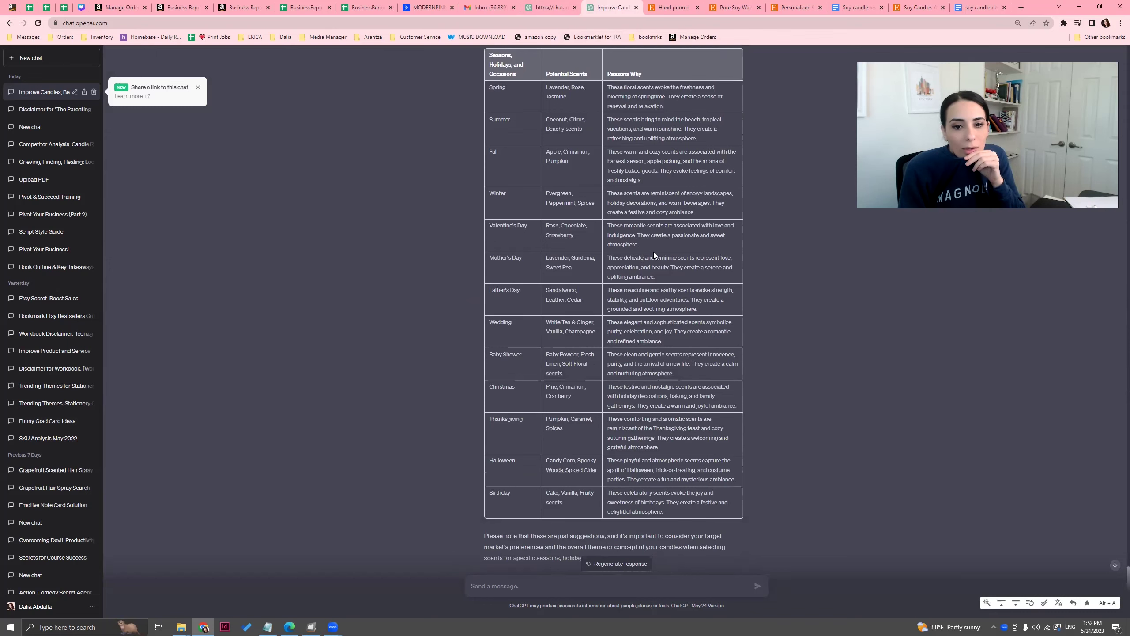
scroll(653, 252, down, 1)
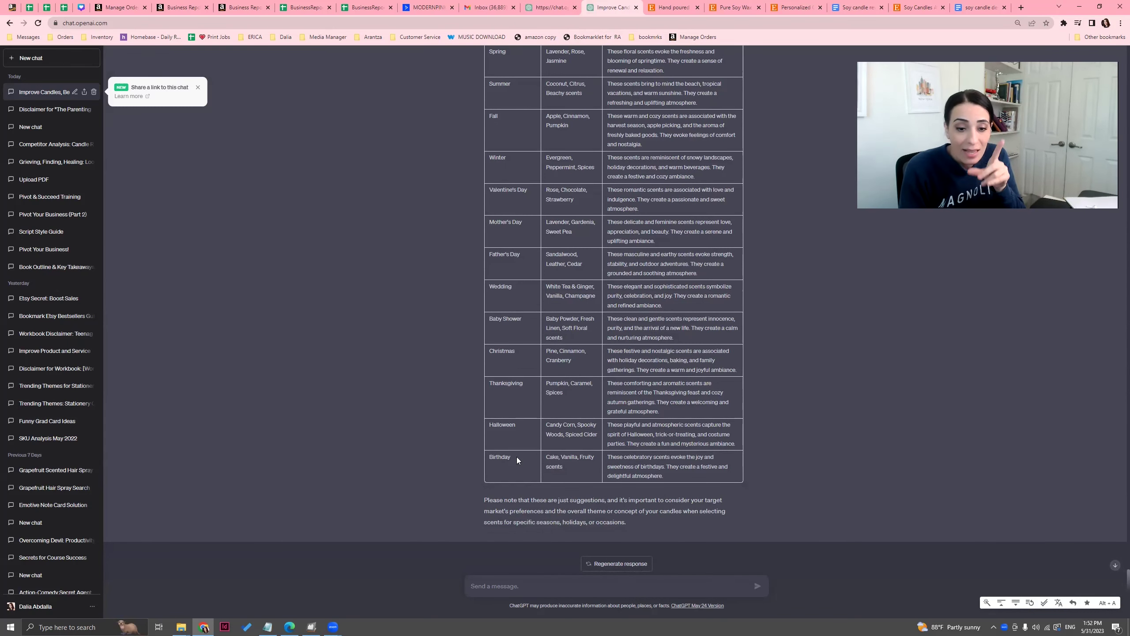
text(anymore?)
key(Return)
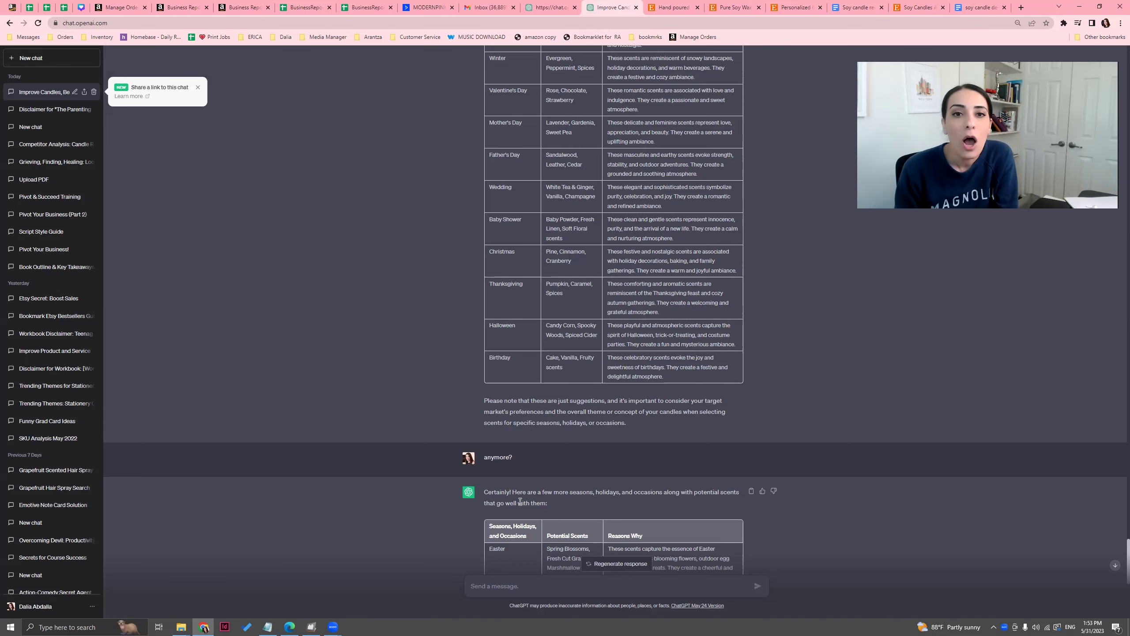
- Compare the two scent charts and start a reply saying "Hey these are great!" that asks about potential scents
scroll(523, 227, up, 3)
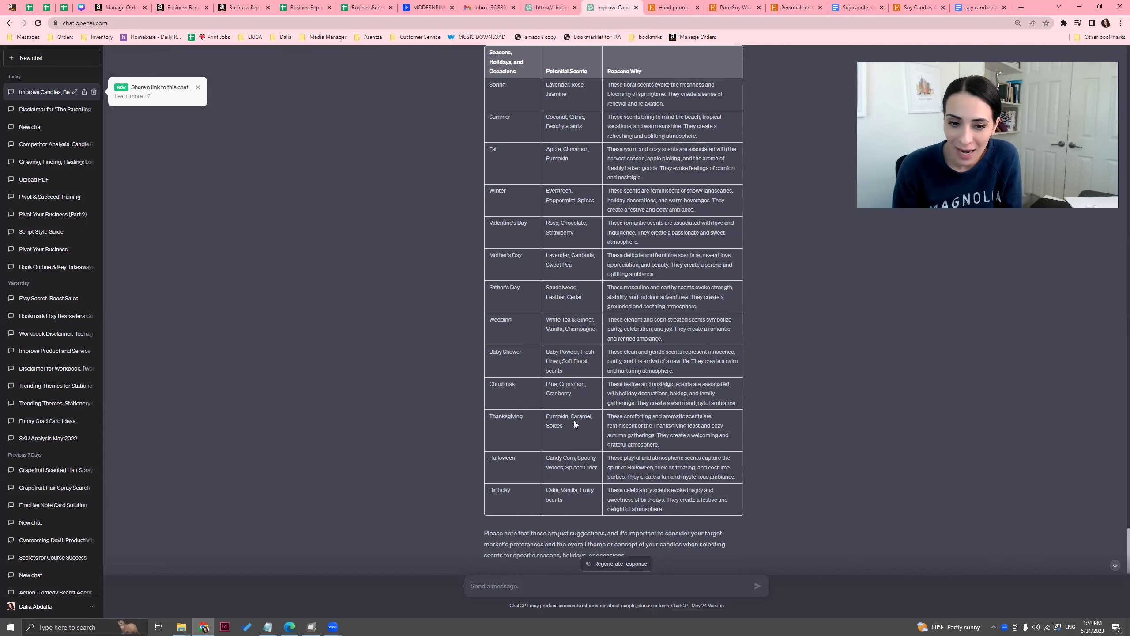
scroll(556, 421, down, 10)
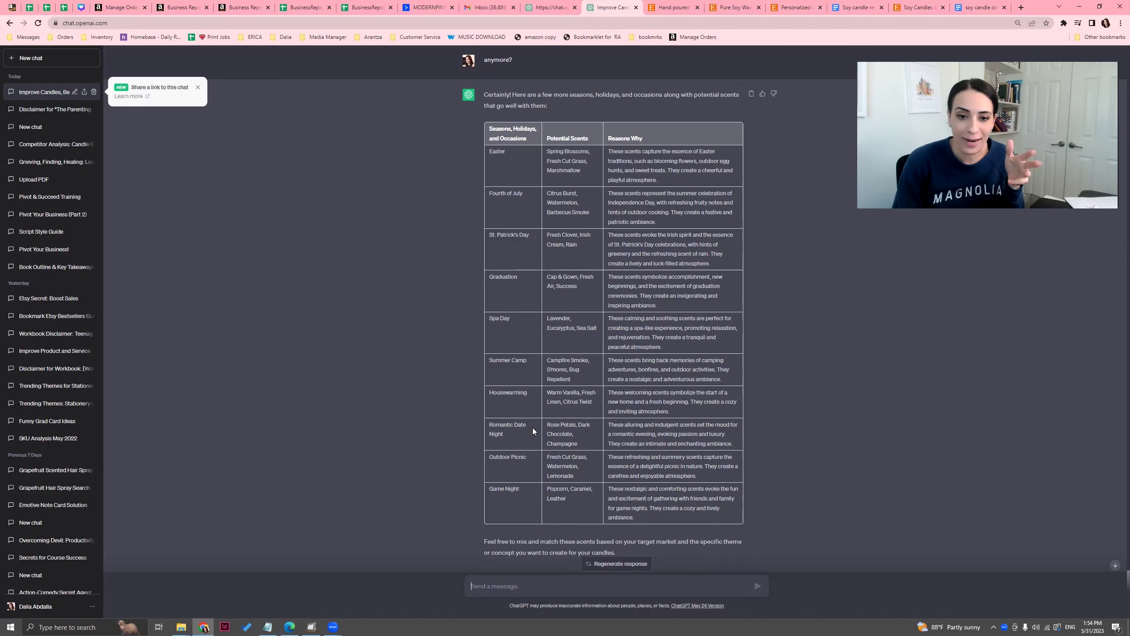
drag(548, 424, 574, 432)
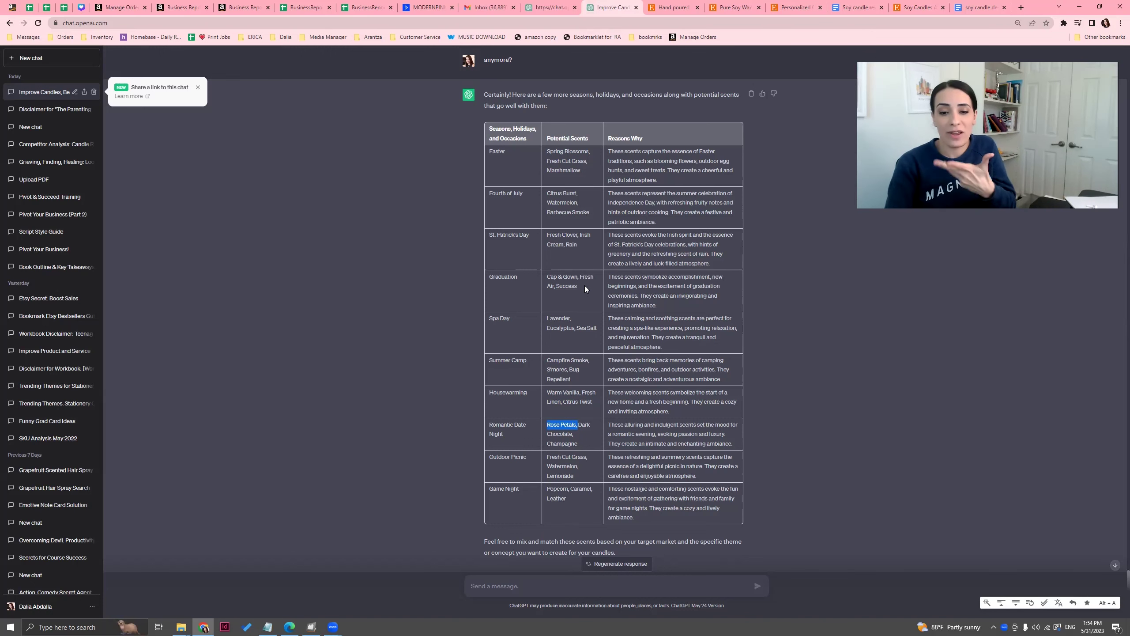
click(524, 587)
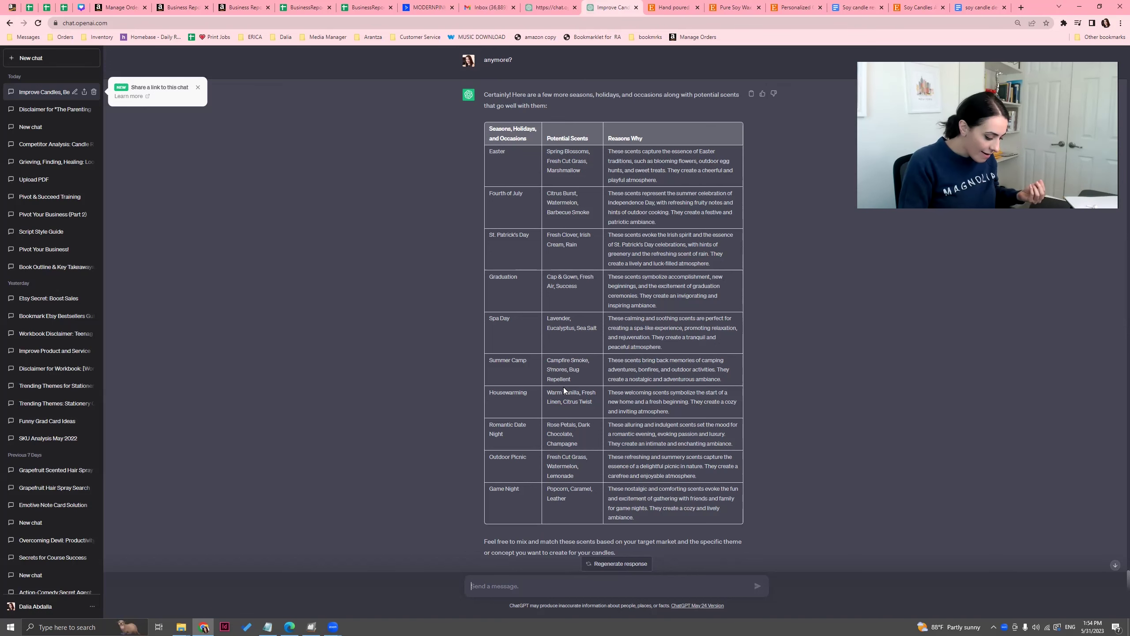
text(Hey th)
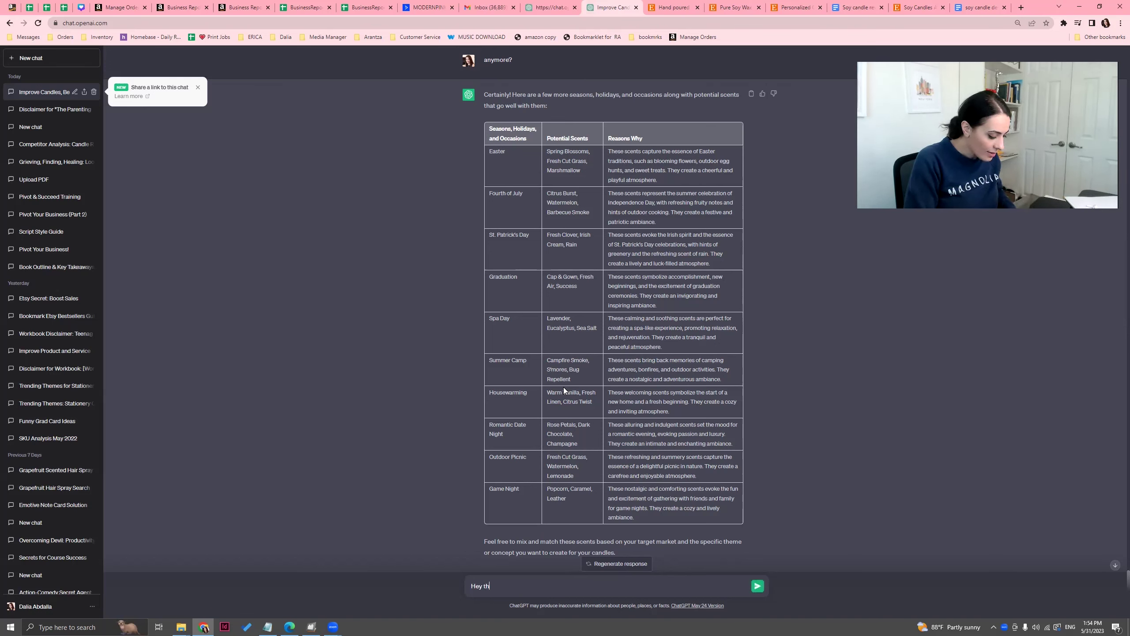
text(ese are great!)
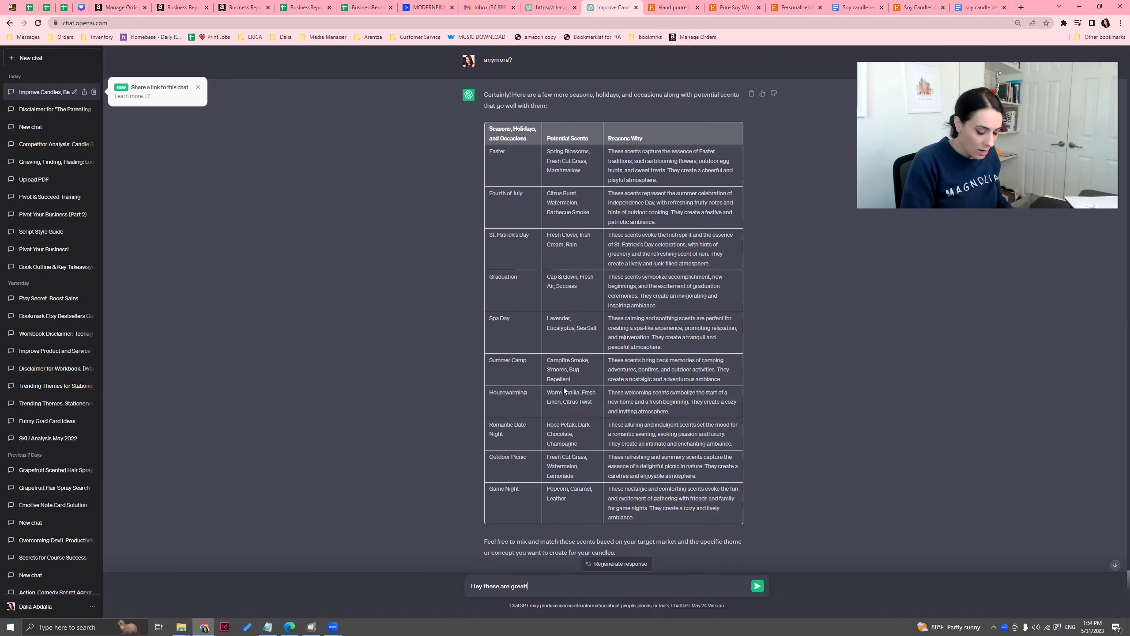
text( What about poitential sch)
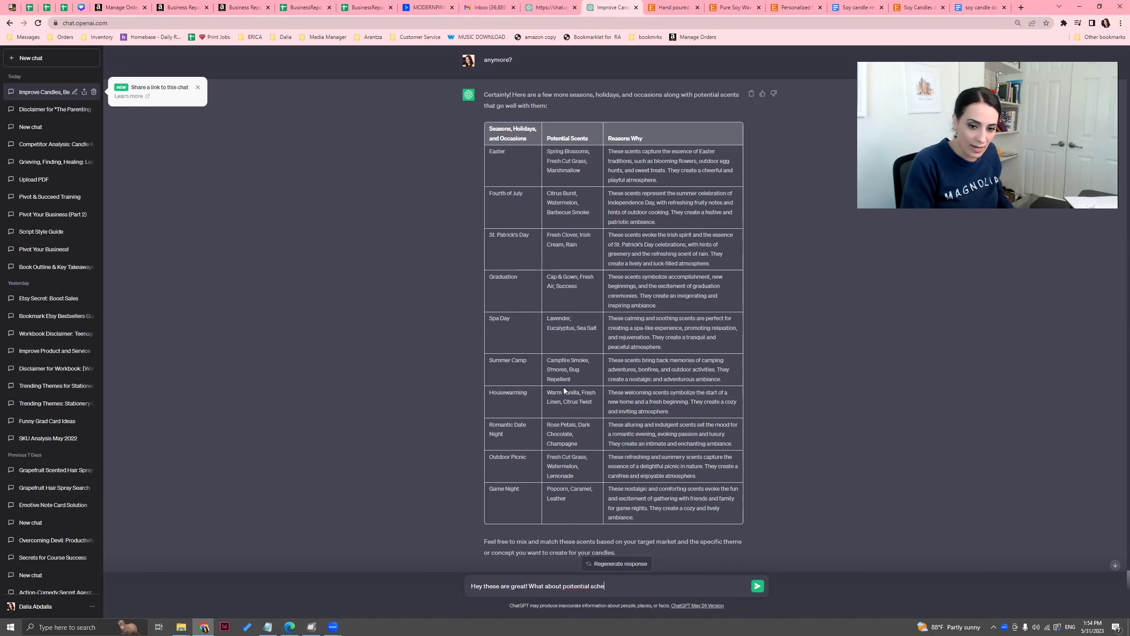
key(BackSpace)
text(ent)
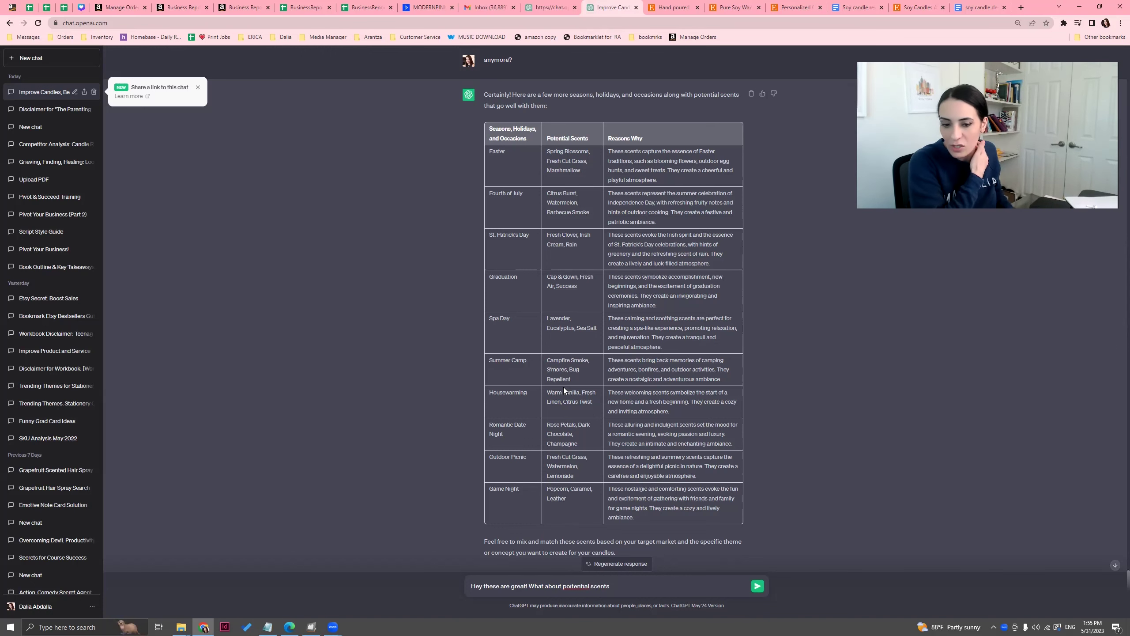
text(s for )
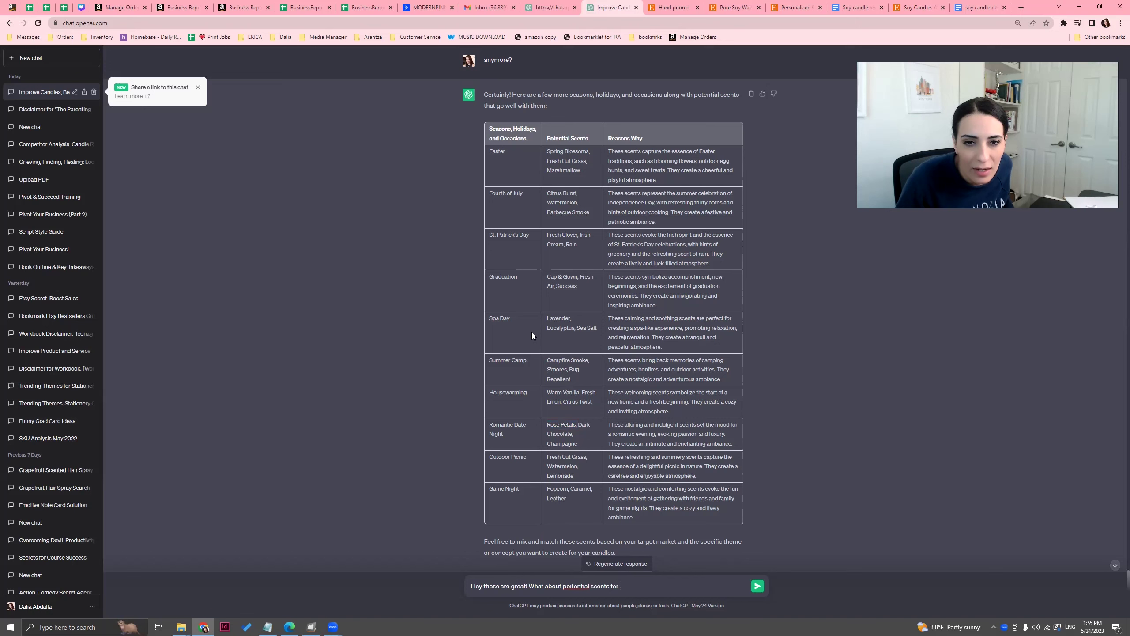
- Continue the question about potential scents with "gifts for bridesmaid"
text(bridesmaid)
key(BackSpace)
key(BackSpace)
key(BackSpace)
key(BackSpace)
key(BackSpace)
key(BackSpace)
key(BackSpace)
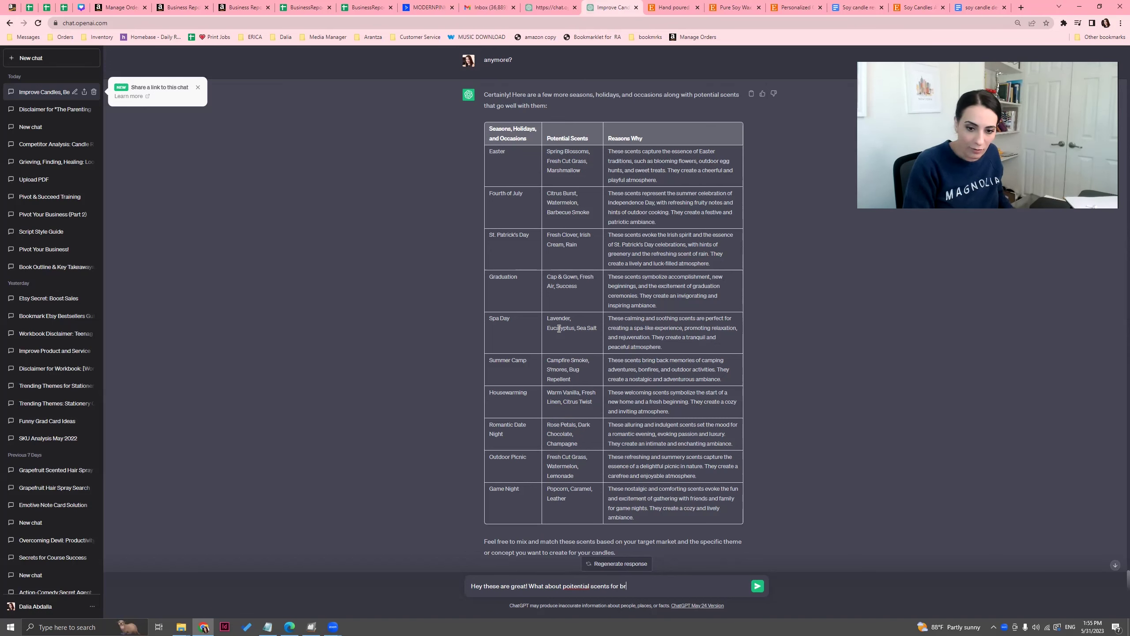
text(gifts for br)
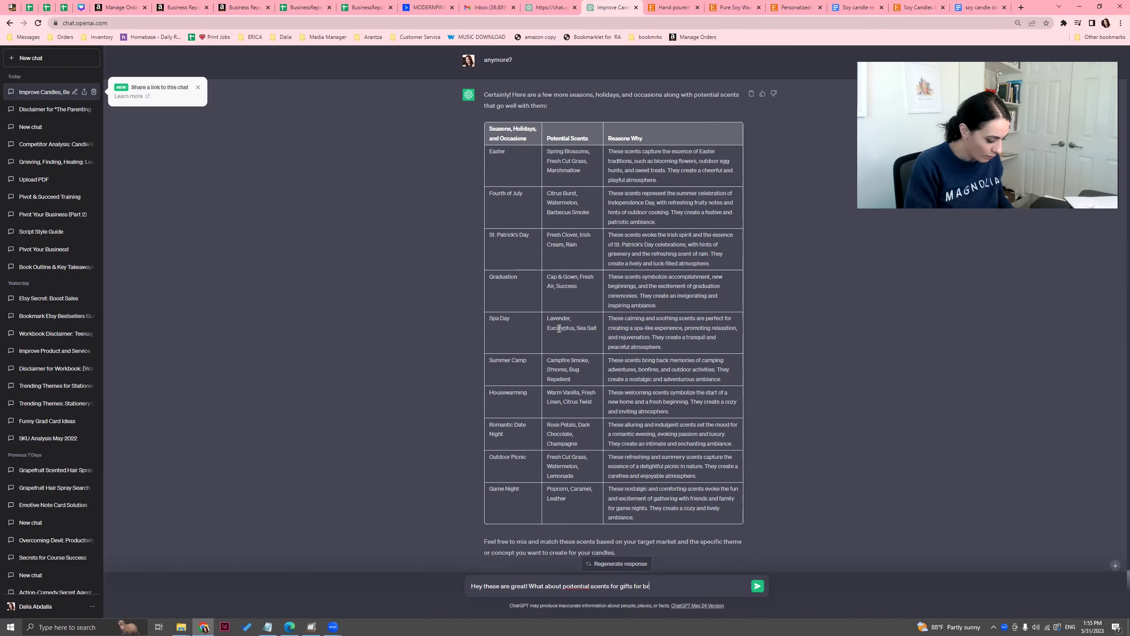
text(idesmaid)
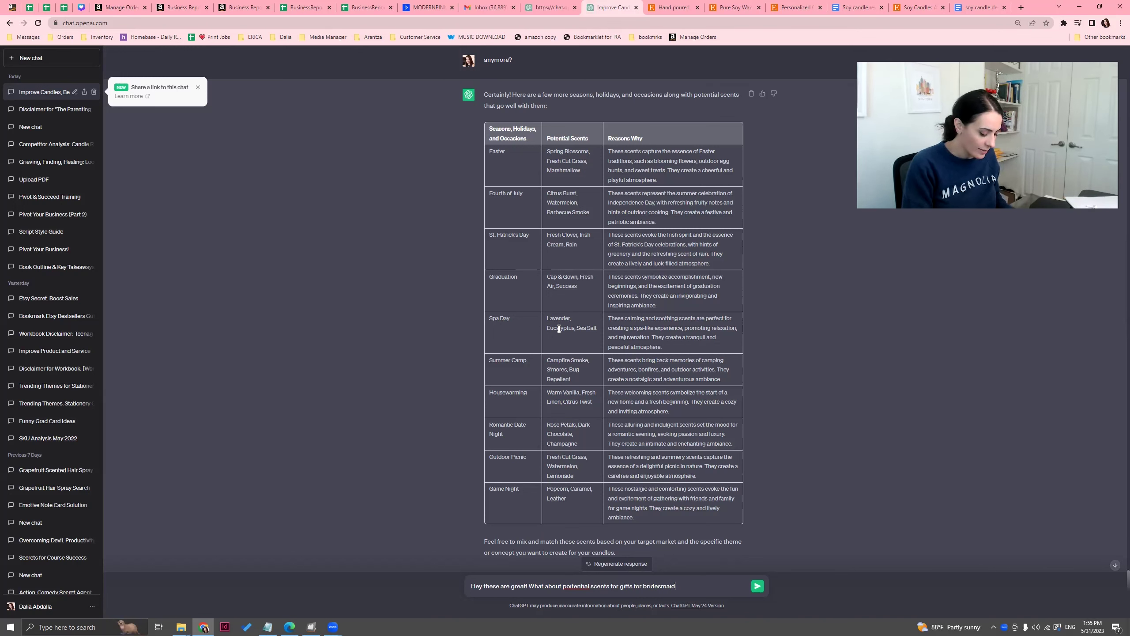
- End the bridesmaid gift question with "and the reasons why that scent works" and send it
text(f and the reasons why)
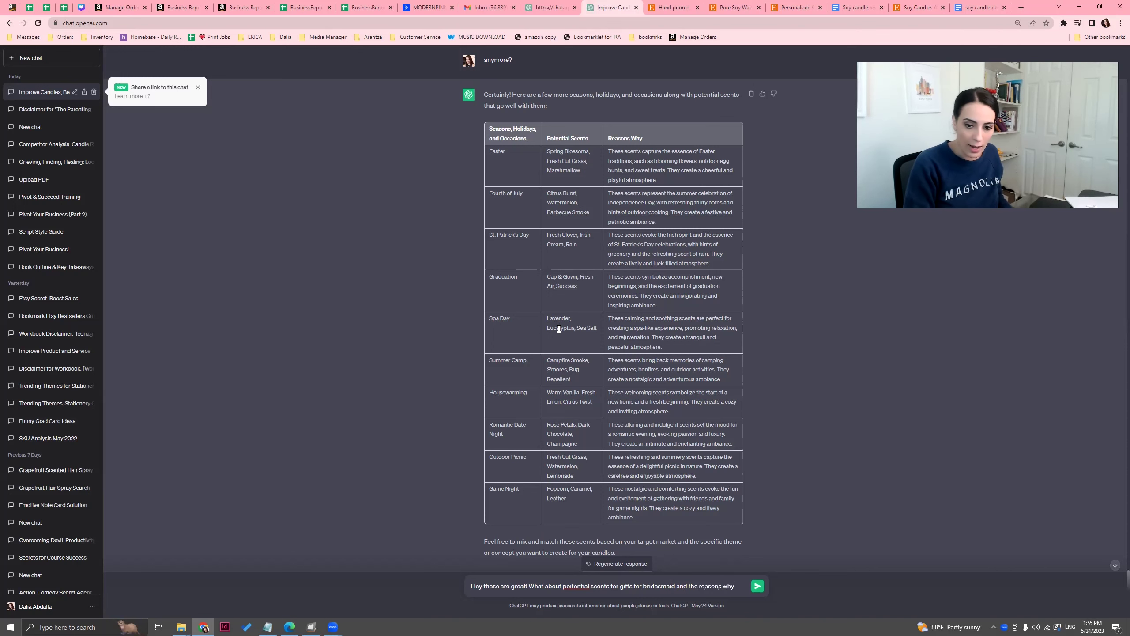
text( that scent worksk)
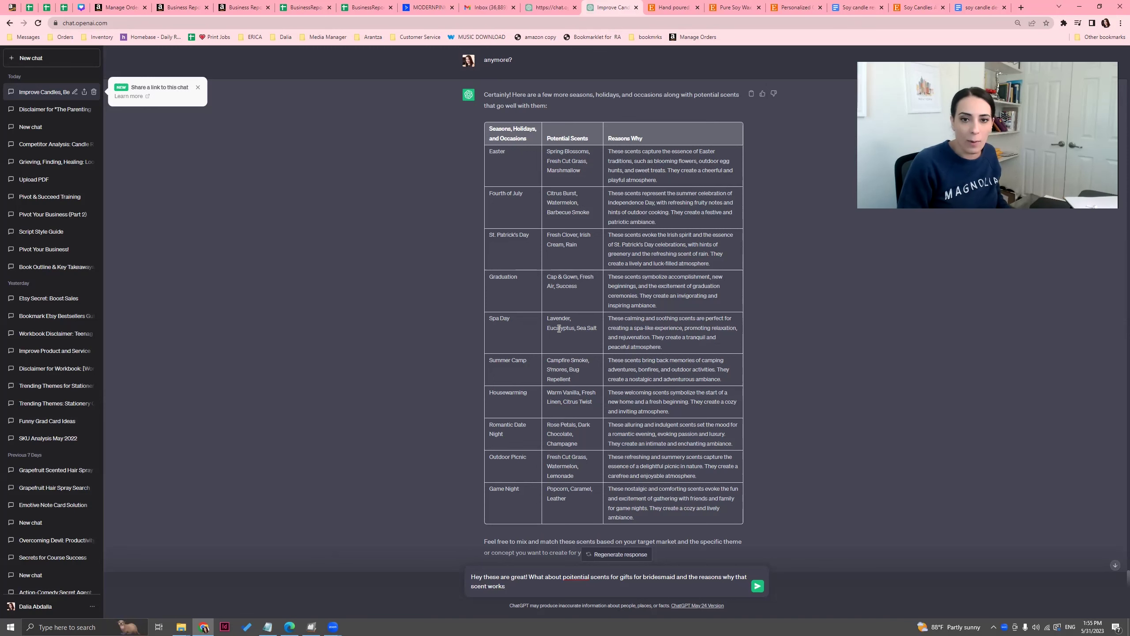
key(Return)
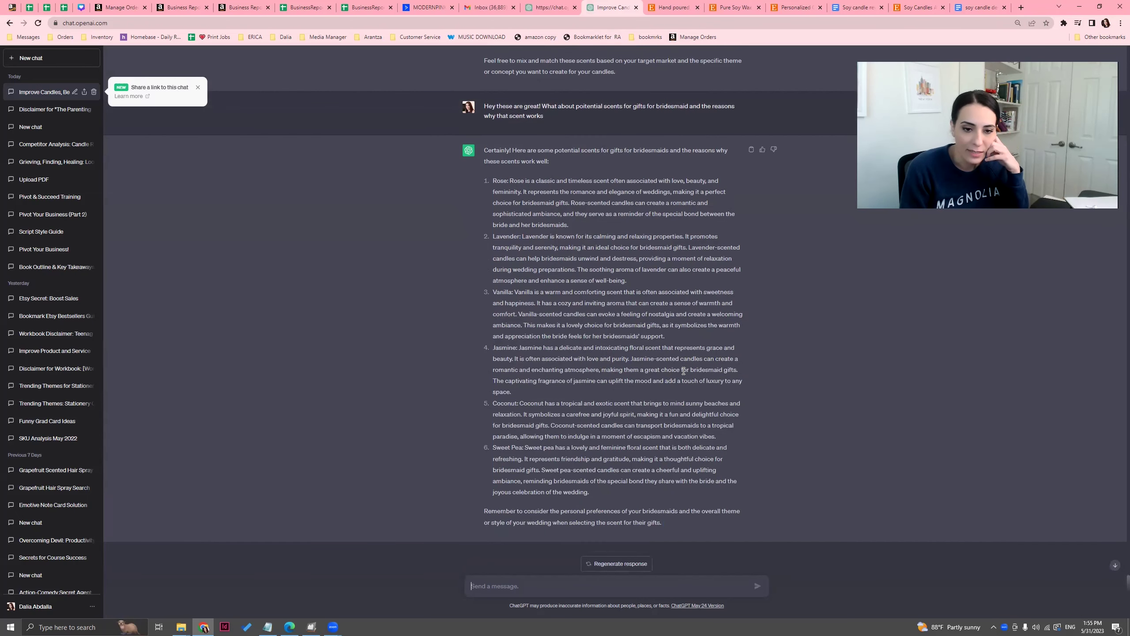
- Start a reply reading "these are very basic and expected. Give me more unique options for my bridesmaids"
click(578, 583)
text(these are very basic and expected. Give me more uni)
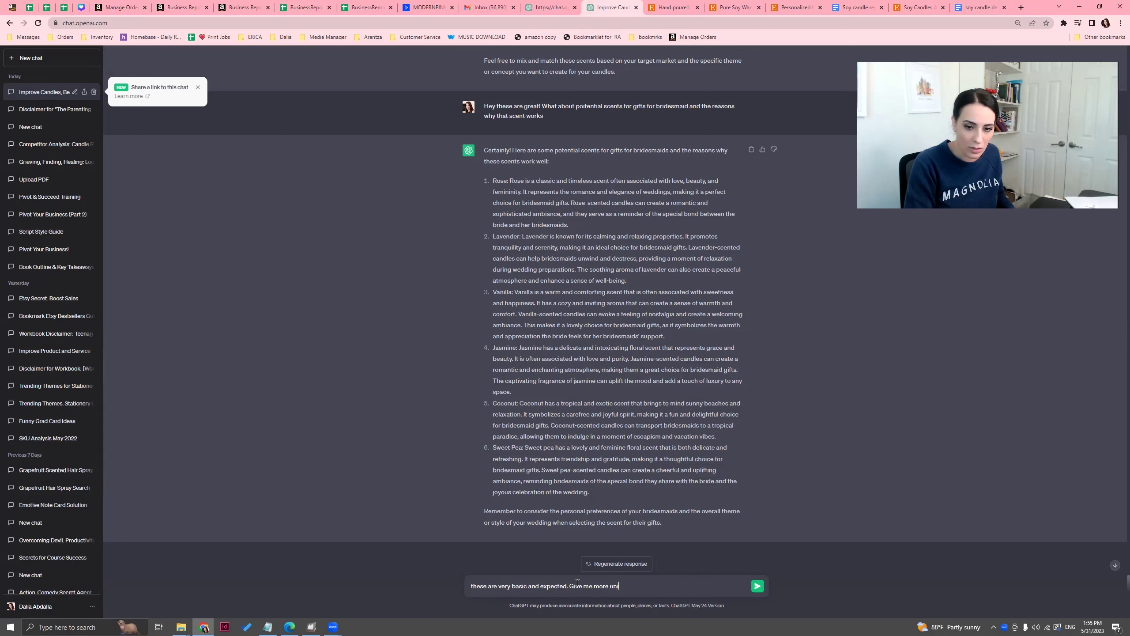
text(que o)
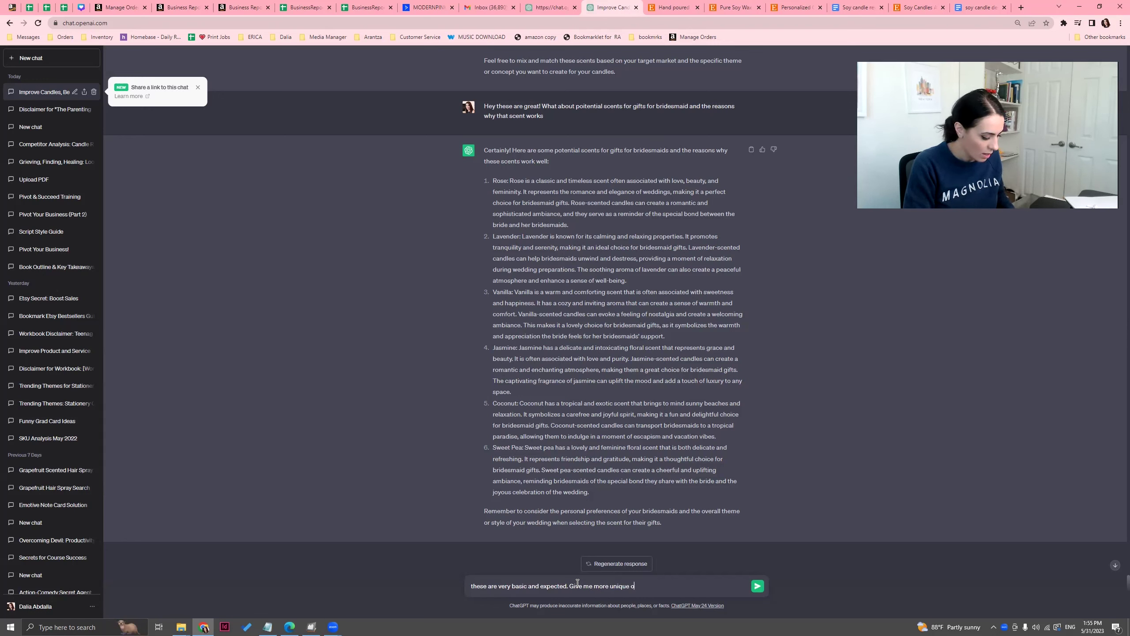
text(ptions for my bridesmaid)
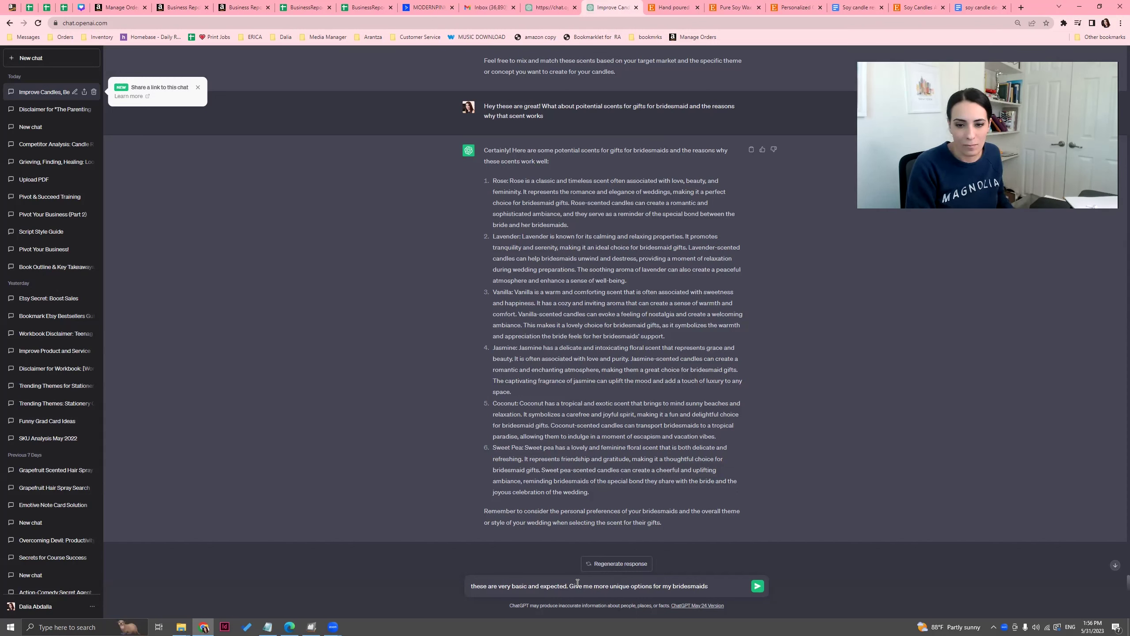
- Finish the request with "that seems unexpected yet fitting", send it and read through the suggested bridesmaid scents
text(that)
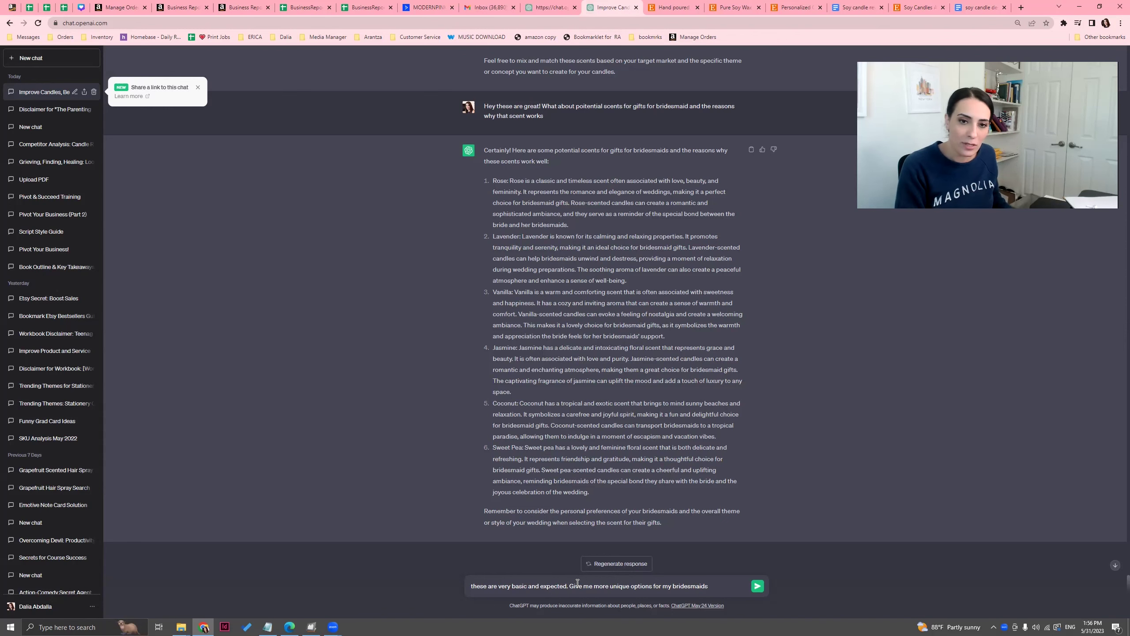
text(hat )
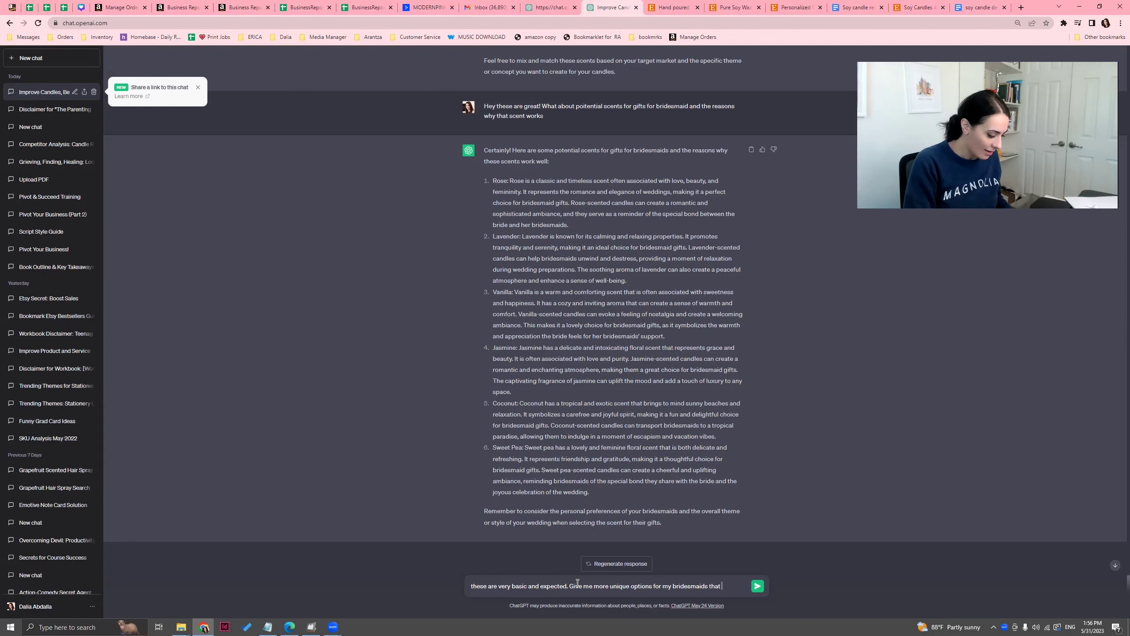
text(seems unesepc)
key(BackSpace)
key(BackSpace)
key(BackSpace)
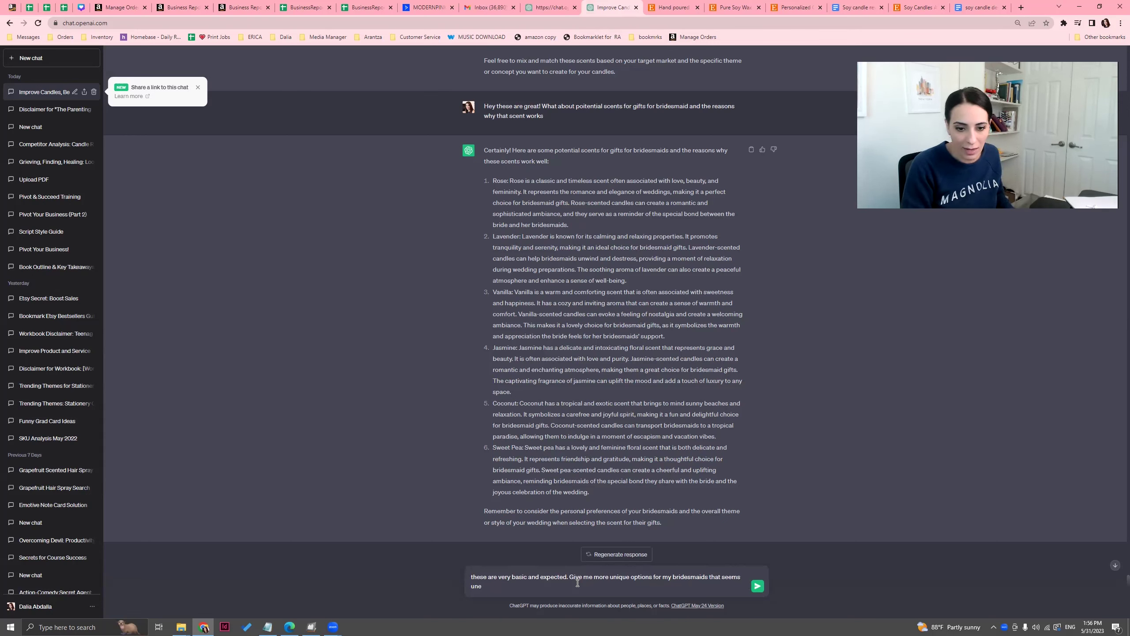
text(xpected yet fitting)
key(Return)
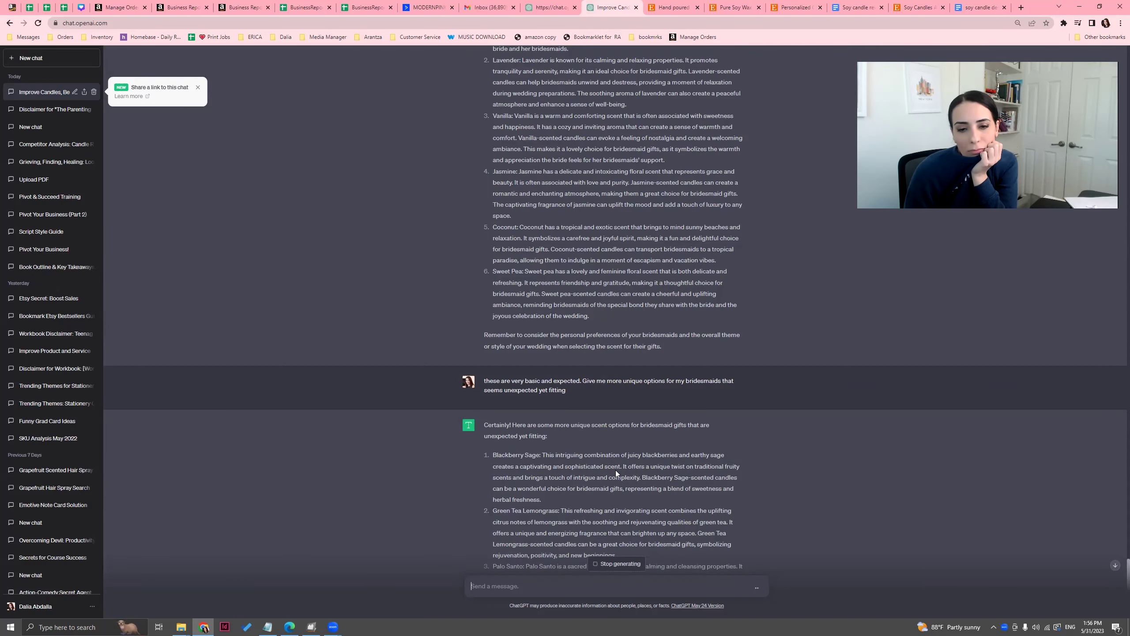
scroll(613, 480, down, 3)
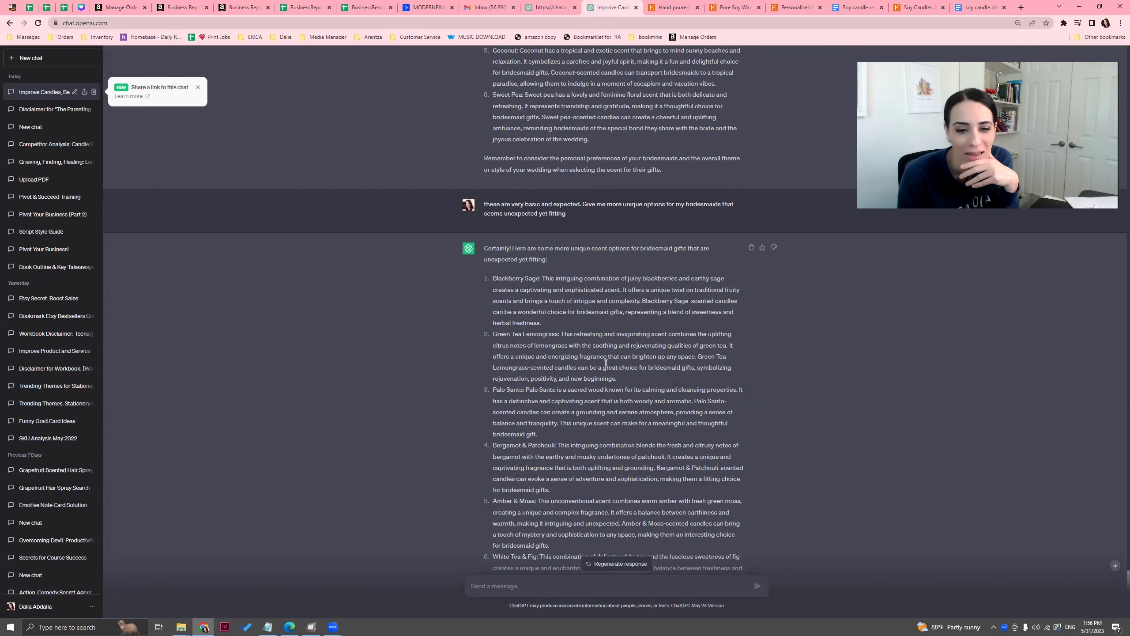
scroll(605, 370, down, 1)
scroll(605, 370, down, 2)
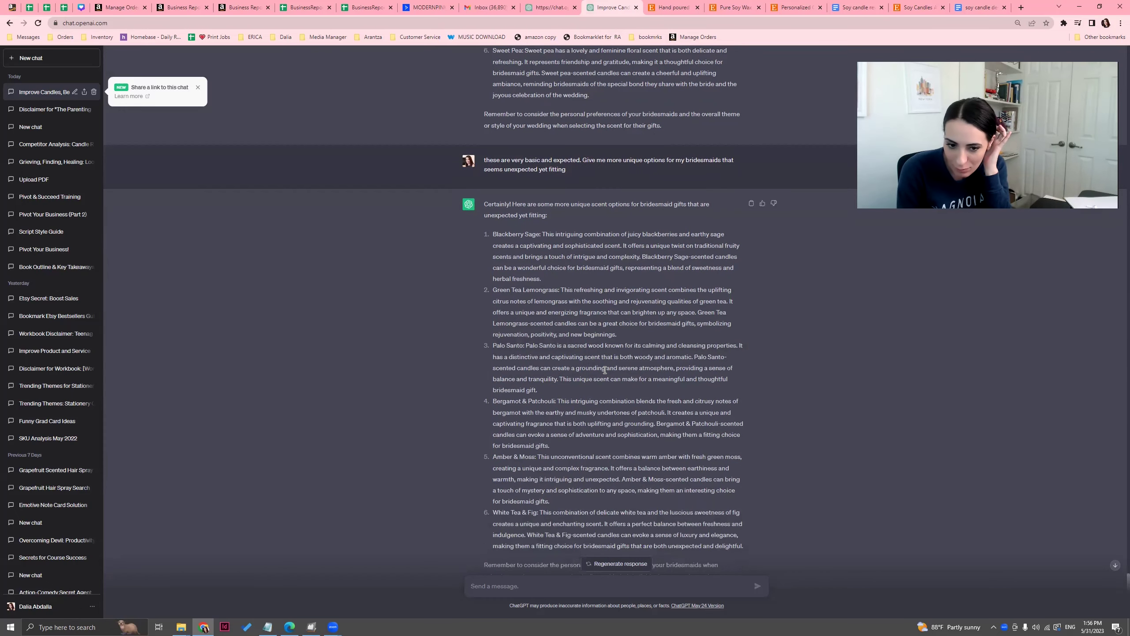